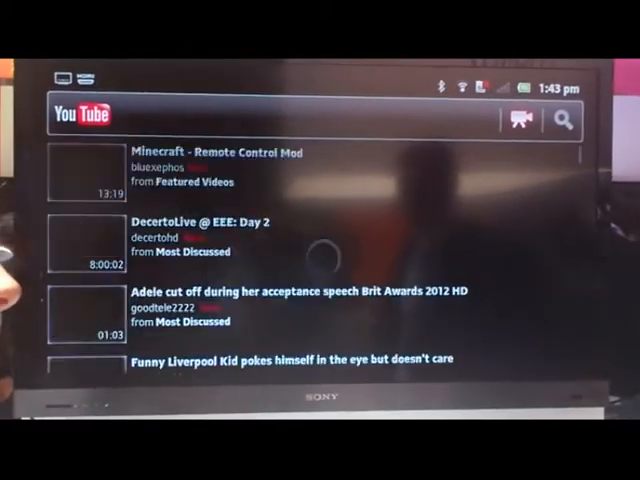
Step down the YouTube video list past the Funny Liverpool Kid video to the Make-up case giveaway.
key(Down)
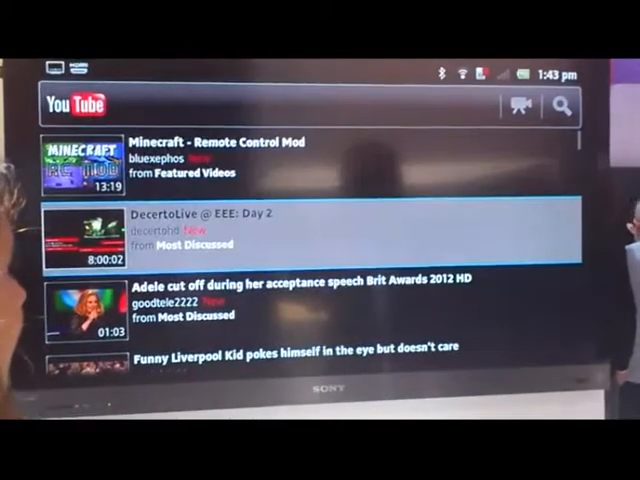
key(Down)
key(Down)
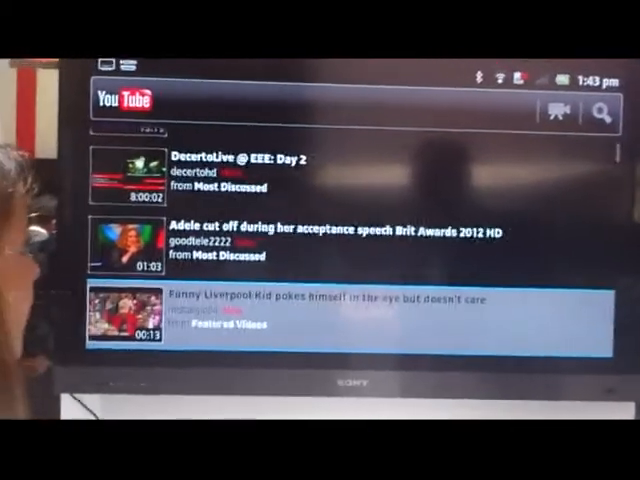
key(Down)
key(Up)
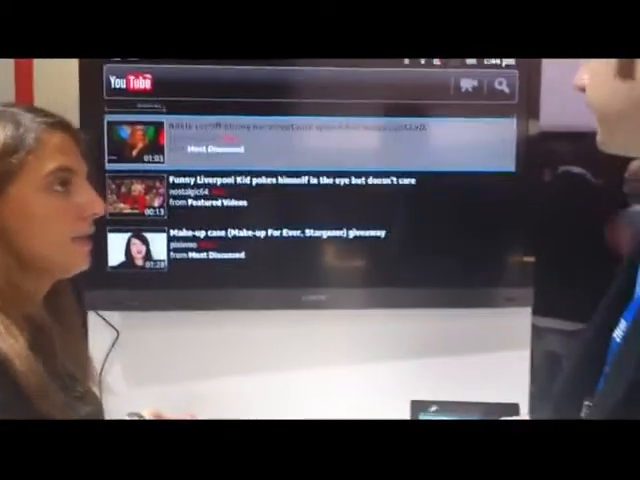